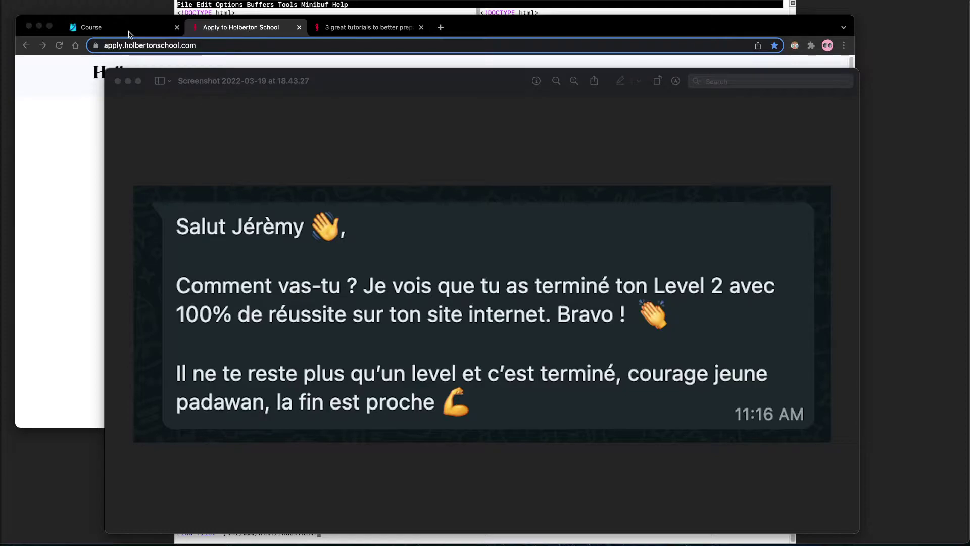
# - Read the SSH sentence in the Level 3 'Connect to the server' challenge, then bring Emacs forward
pyautogui.click(215, 30)
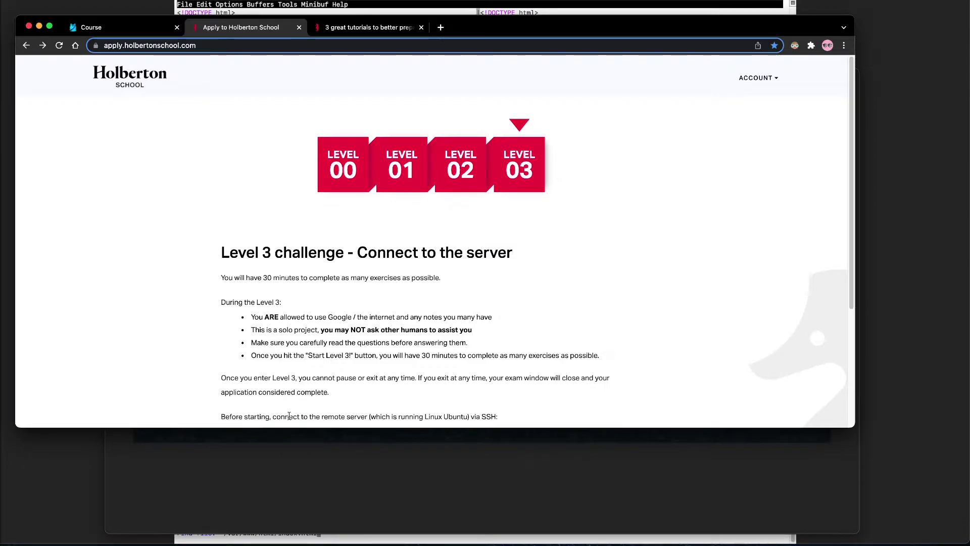
pyautogui.moveTo(289, 416); pyautogui.dragTo(494, 417)
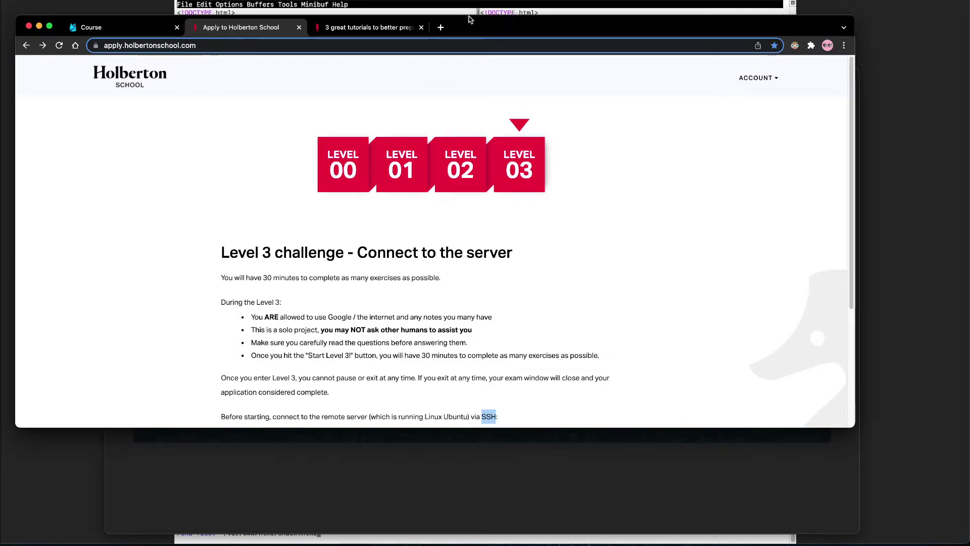
pyautogui.click(518, 13)
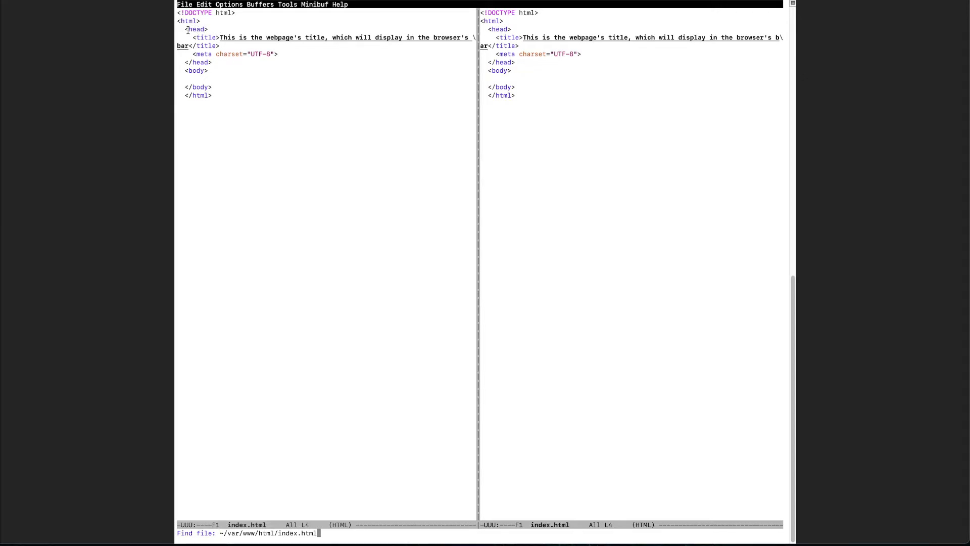
# - Highlight the <head> block of index.html through its closing line in Emacs, then deselect it
pyautogui.moveTo(185, 30); pyautogui.dragTo(277, 54)
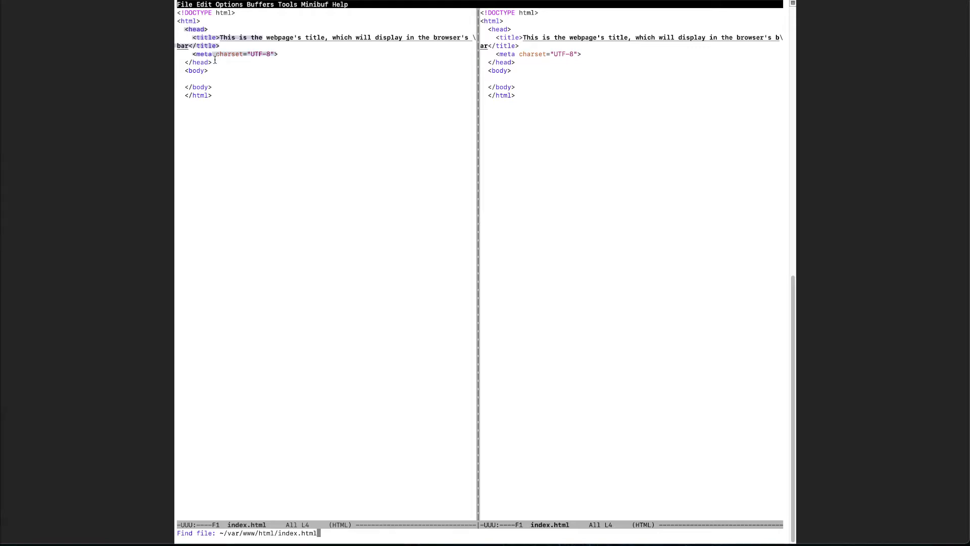
pyautogui.keyDown('shift'); pyautogui.click(215, 61); pyautogui.keyUp('shift')
pyautogui.click(206, 44)
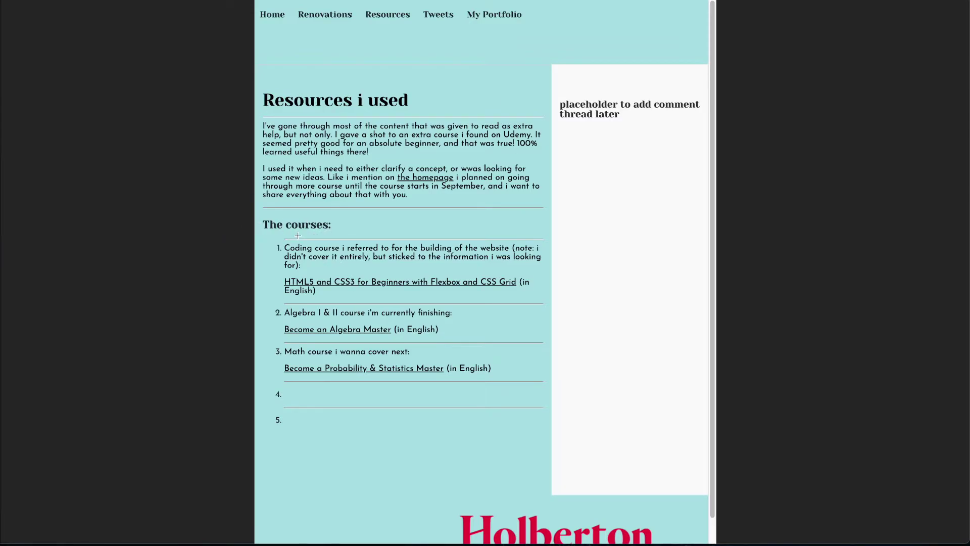
# - Highlight the Resources courses: first entry, HTML5 and CSS3 with Flexbox and CSS Grid, Algebra and Math
pyautogui.moveTo(284, 248); pyautogui.dragTo(357, 283)
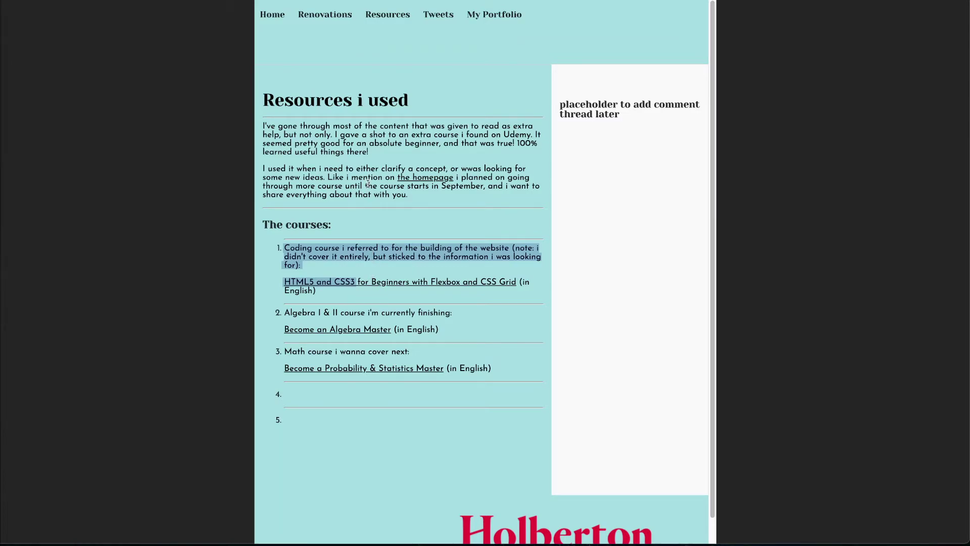
pyautogui.click(303, 258)
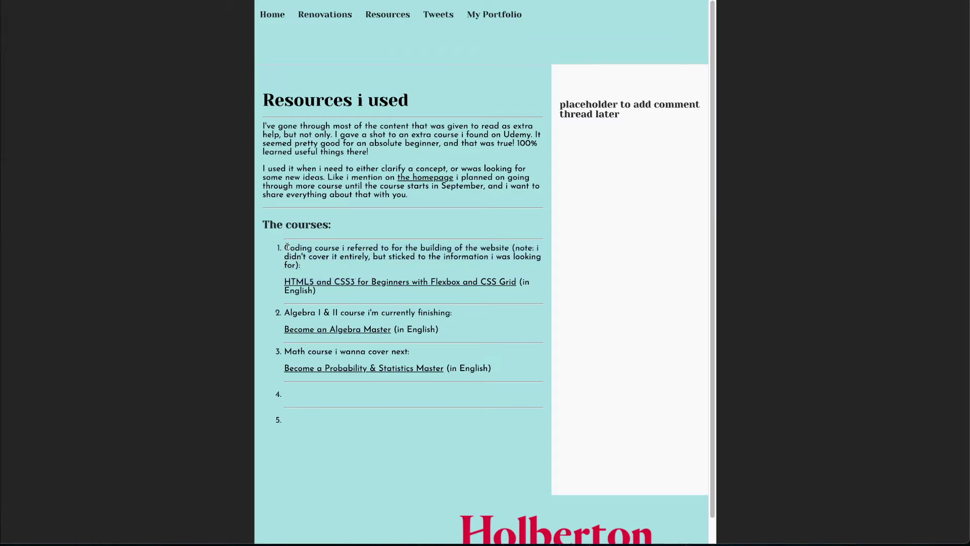
pyautogui.moveTo(286, 247); pyautogui.dragTo(324, 263)
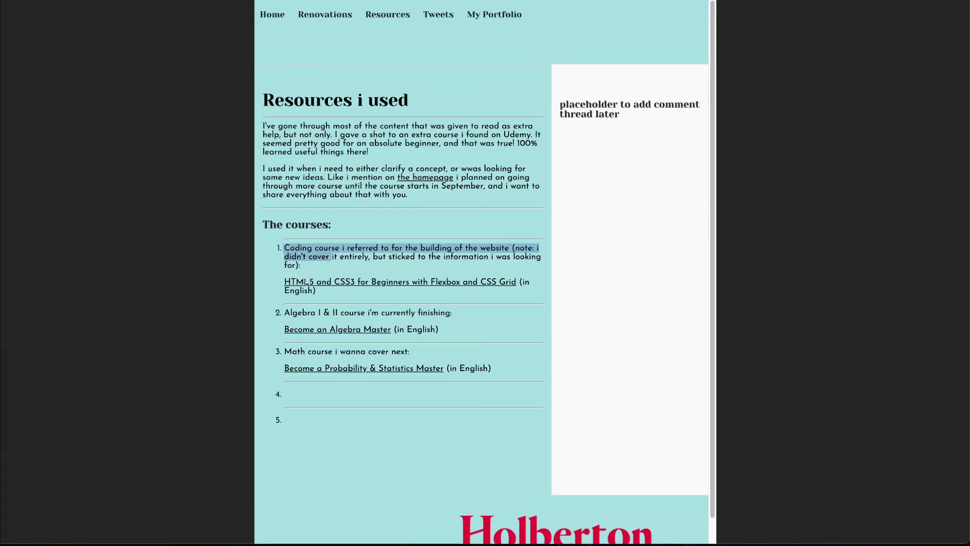
pyautogui.moveTo(284, 282); pyautogui.dragTo(518, 280)
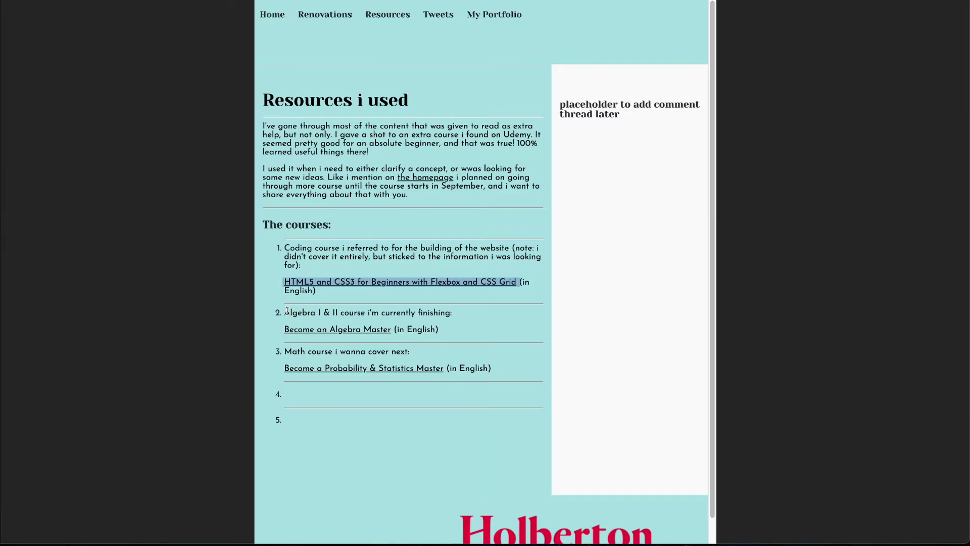
pyautogui.moveTo(285, 312); pyautogui.dragTo(480, 364)
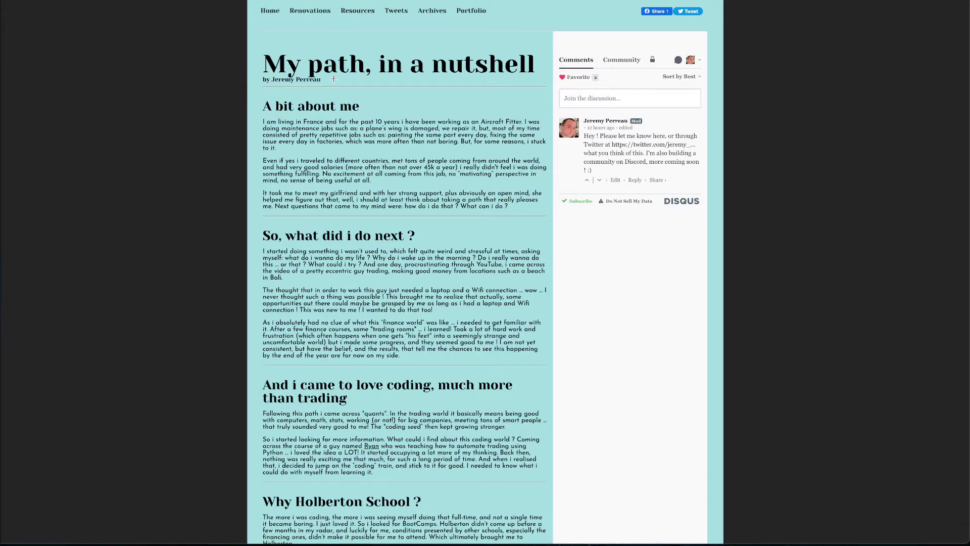
# - Switch to the Notion Course notes in the browser and expand the 1 - LINUX section
pyautogui.hotkey('ctrl', 'Up')
pyautogui.click(658, 101)
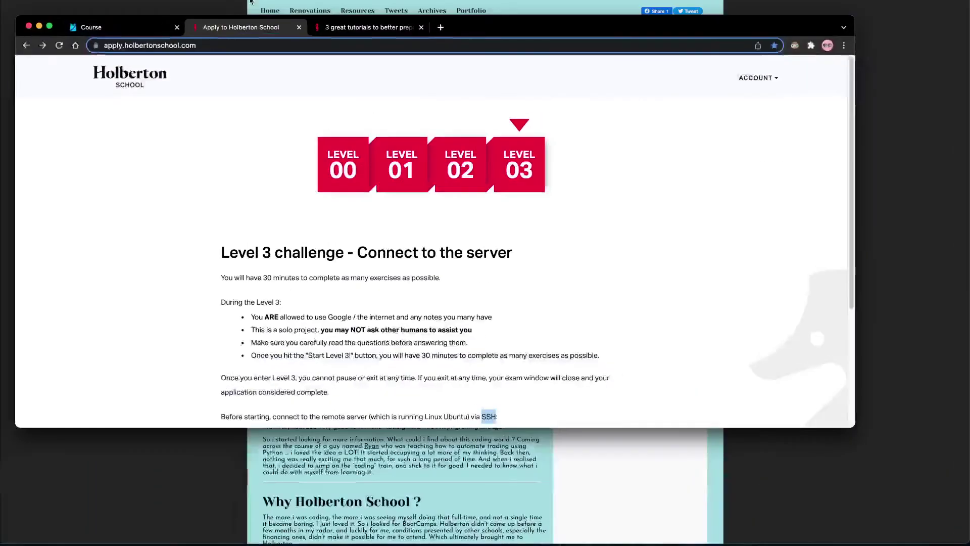
pyautogui.click(111, 29)
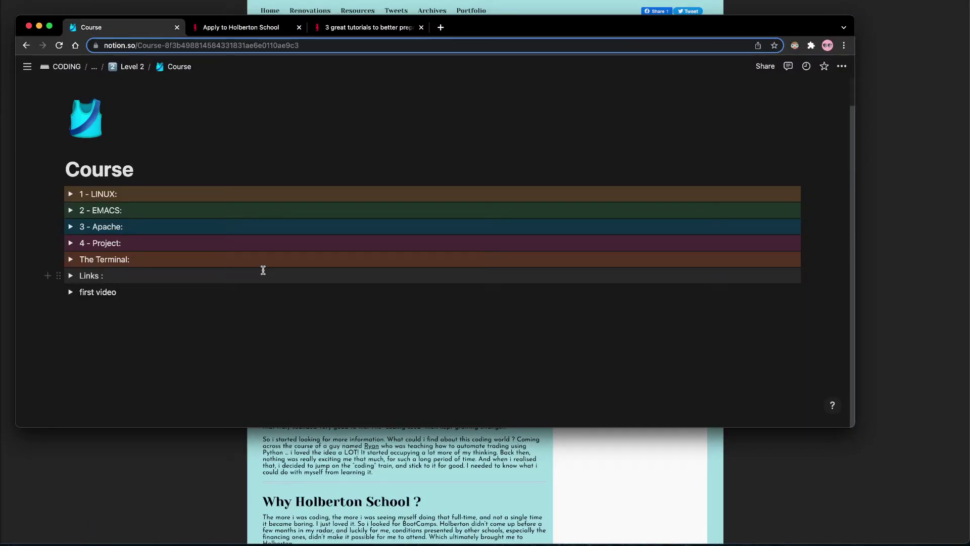
pyautogui.click(71, 195)
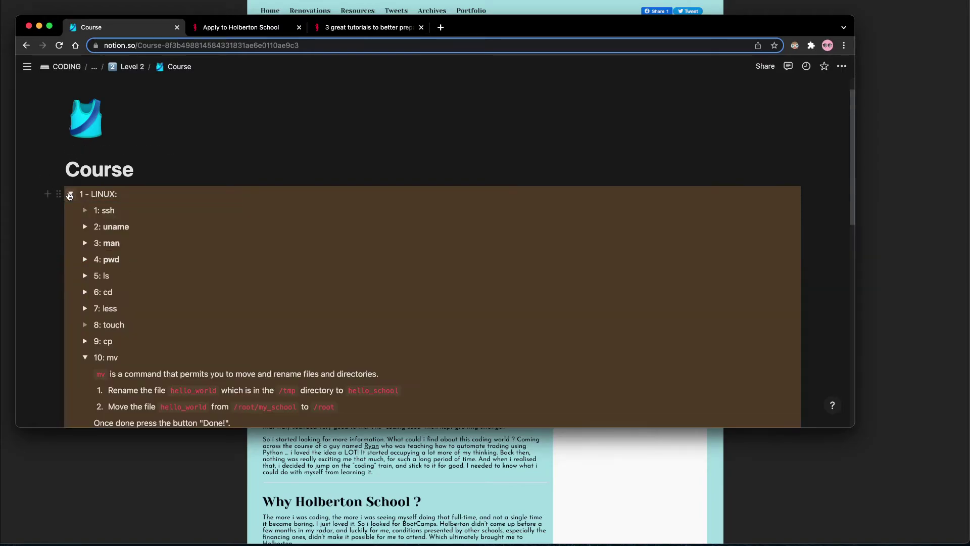
# - Expand the 2: uname entry, select its description paragraphs, then collapse it again
pyautogui.click(86, 229)
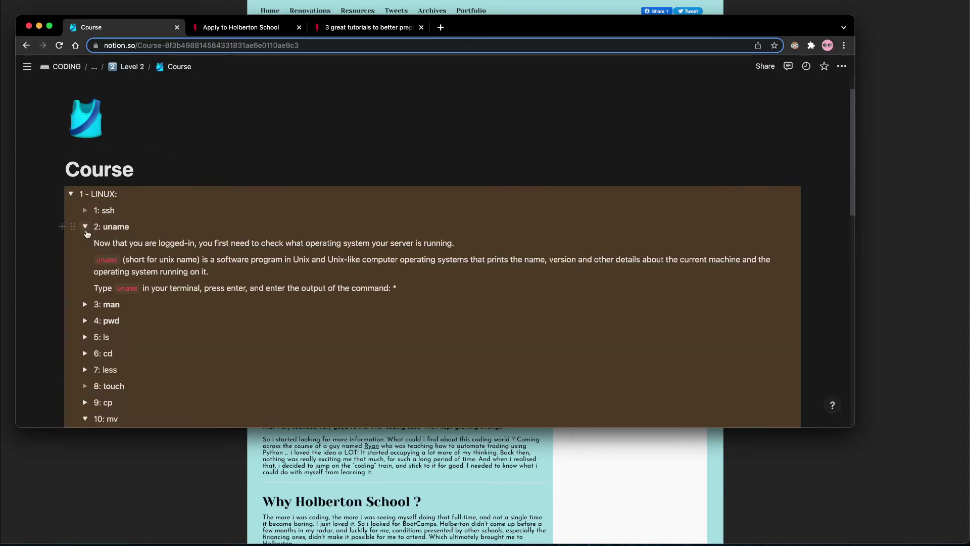
pyautogui.moveTo(93, 242); pyautogui.dragTo(428, 291)
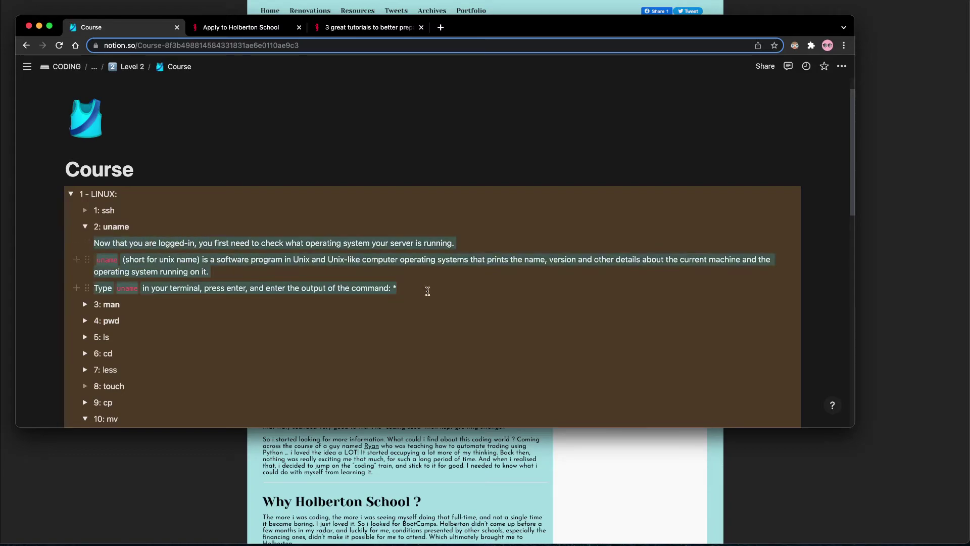
pyautogui.click(428, 291)
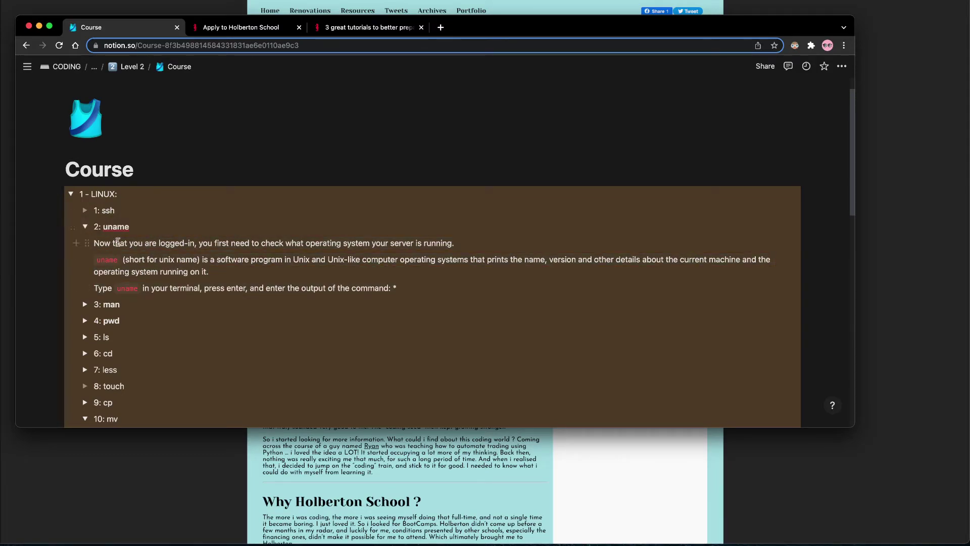
pyautogui.moveTo(412, 289); pyautogui.dragTo(90, 246)
pyautogui.click(94, 224)
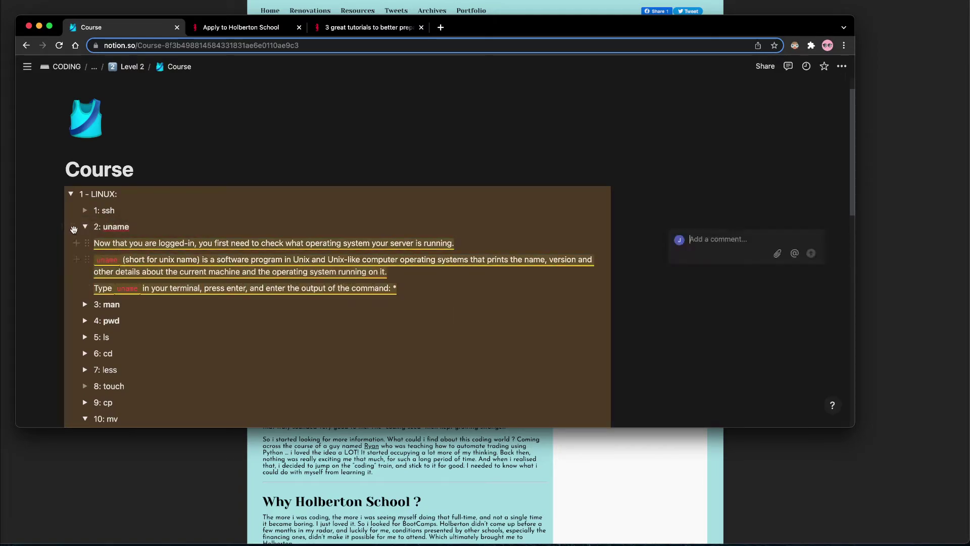
pyautogui.click(86, 228)
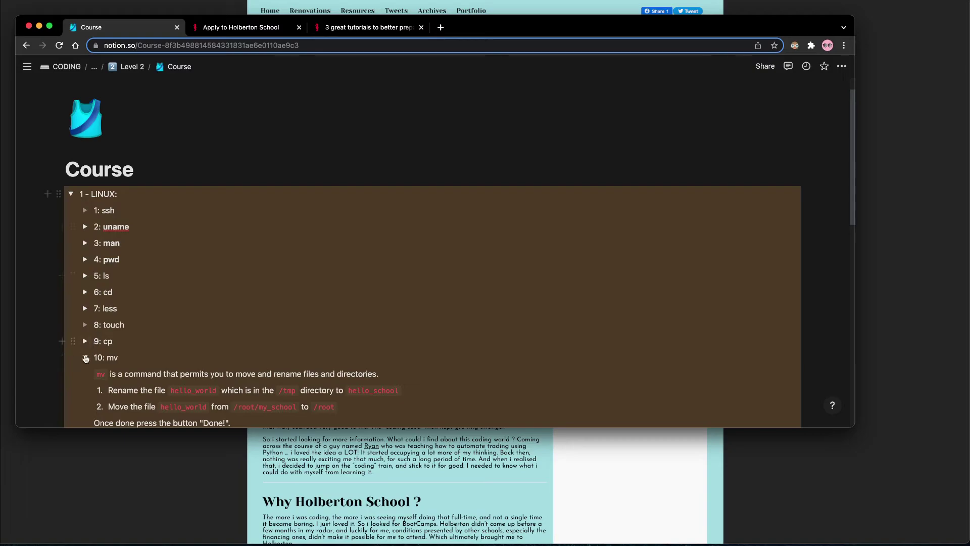
# - Collapse 10: mv, select the two rm bullets, then collapse the 11: rm entry
pyautogui.scroll(-3, 317, 298)
pyautogui.click(86, 261)
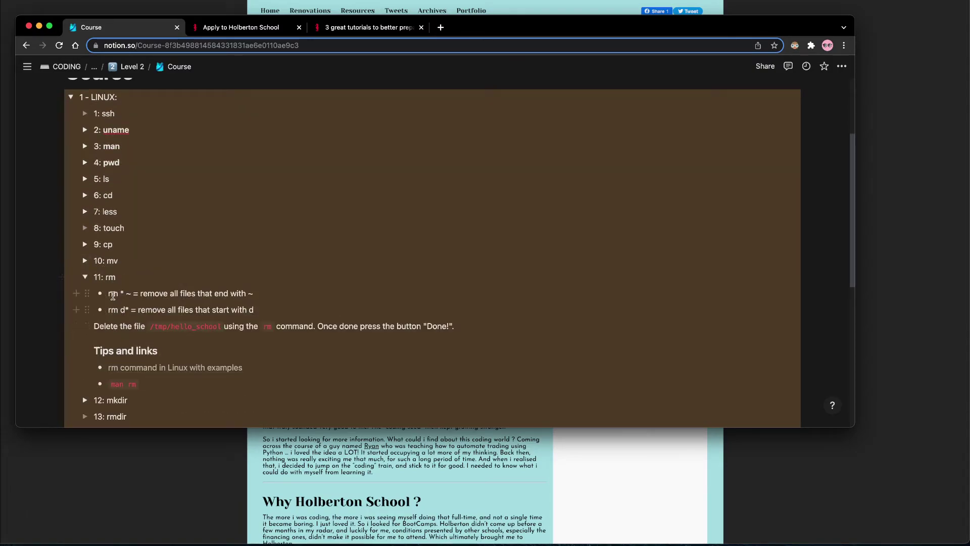
pyautogui.moveTo(113, 293); pyautogui.dragTo(277, 310)
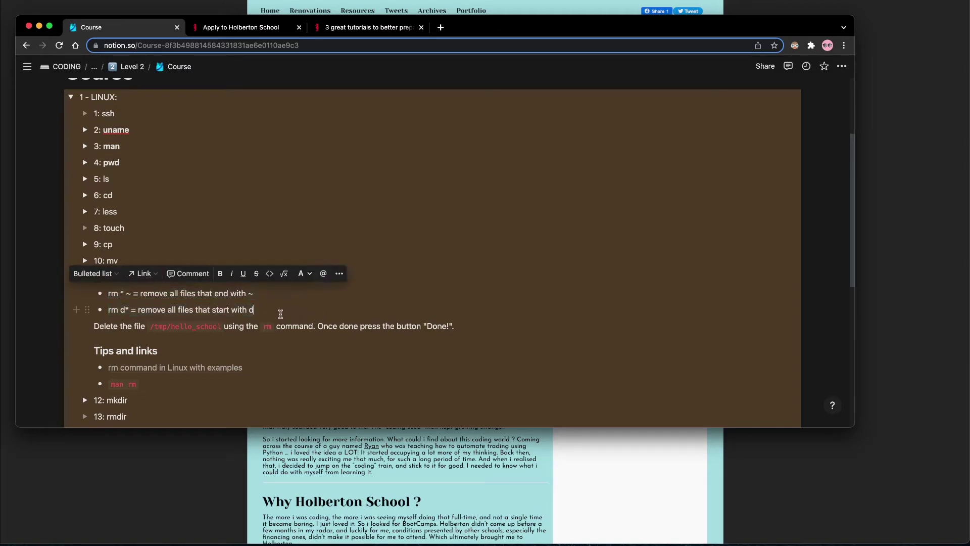
pyautogui.tripleClick(170, 300)
pyautogui.moveTo(170, 300); pyautogui.dragTo(141, 301)
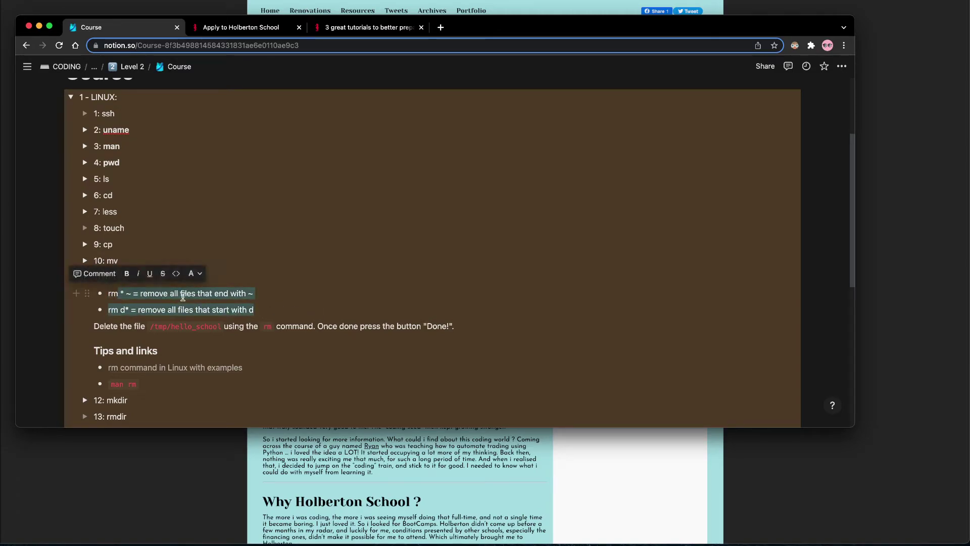
pyautogui.click(183, 293)
pyautogui.moveTo(160, 368)
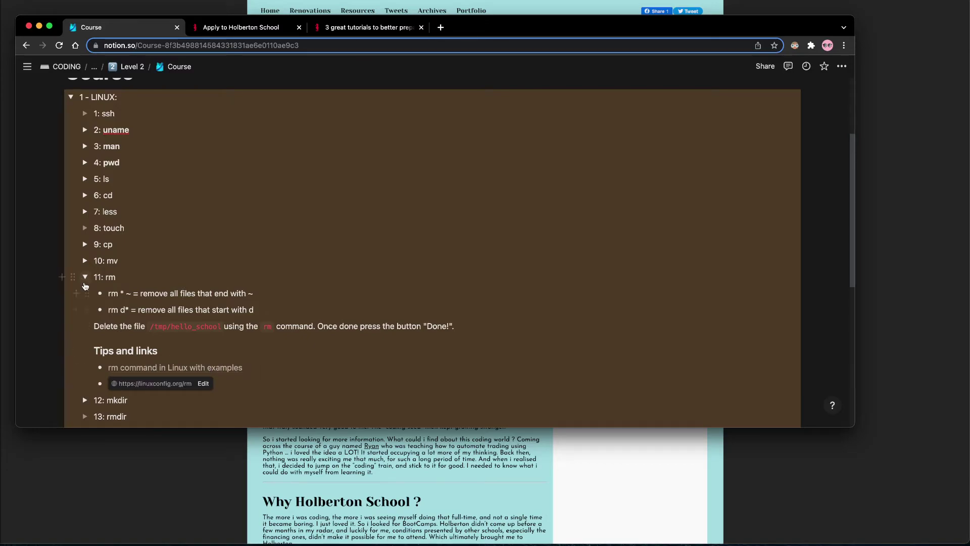
pyautogui.click(85, 277)
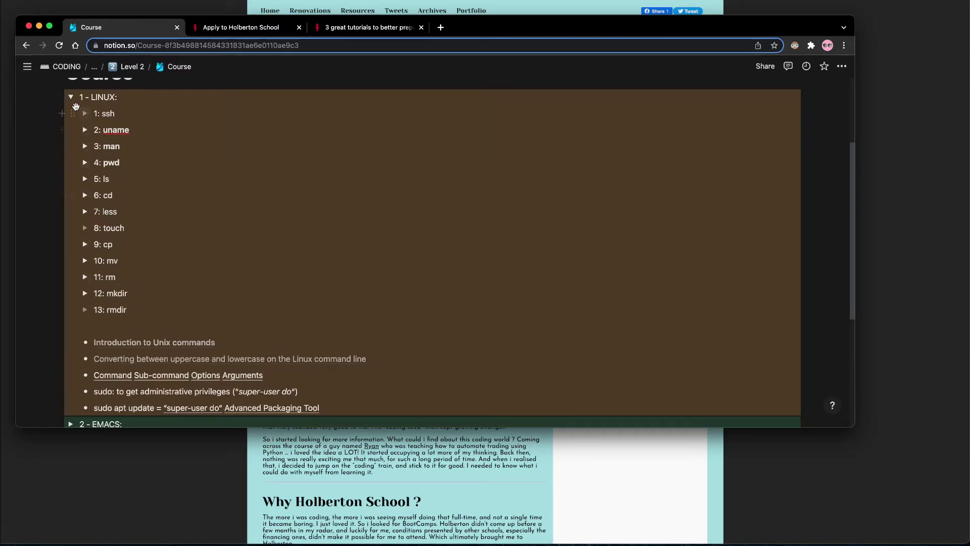
# - Collapse the 1 - LINUX section and toggle 4 - Project open and closed
pyautogui.click(71, 97)
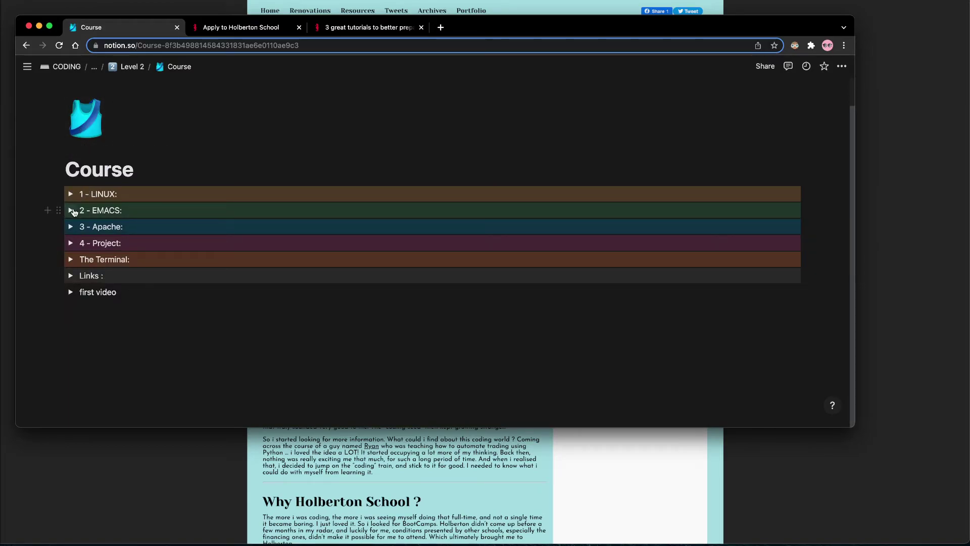
pyautogui.click(71, 244)
pyautogui.click(71, 243)
pyautogui.click(70, 246)
pyautogui.click(84, 260)
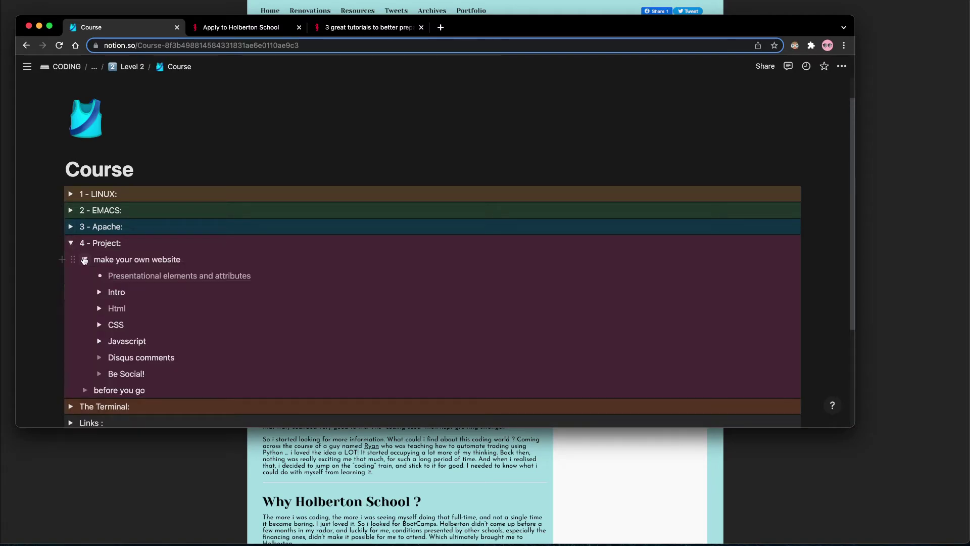
pyautogui.click(99, 310)
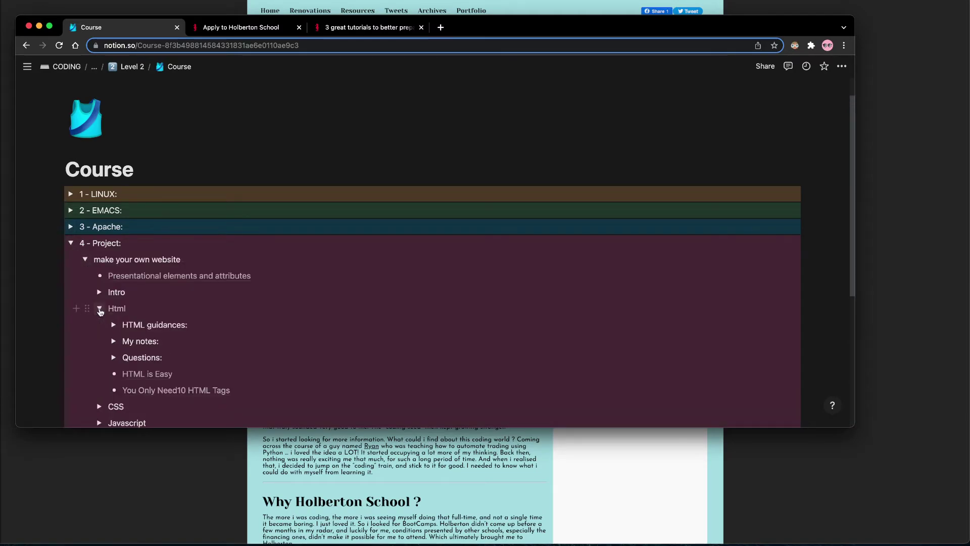
pyautogui.scroll(-3, 248, 346)
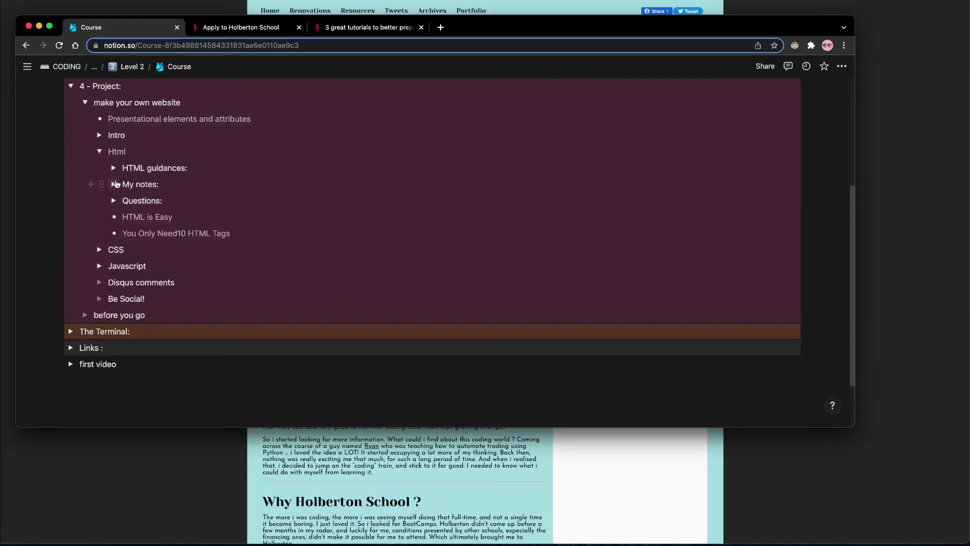
pyautogui.click(114, 184)
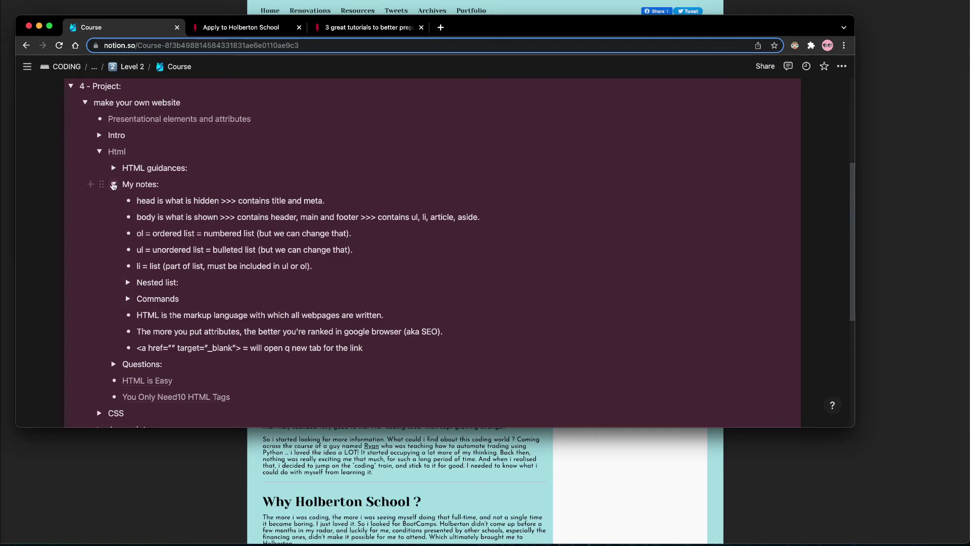
pyautogui.click(114, 184)
pyautogui.click(114, 168)
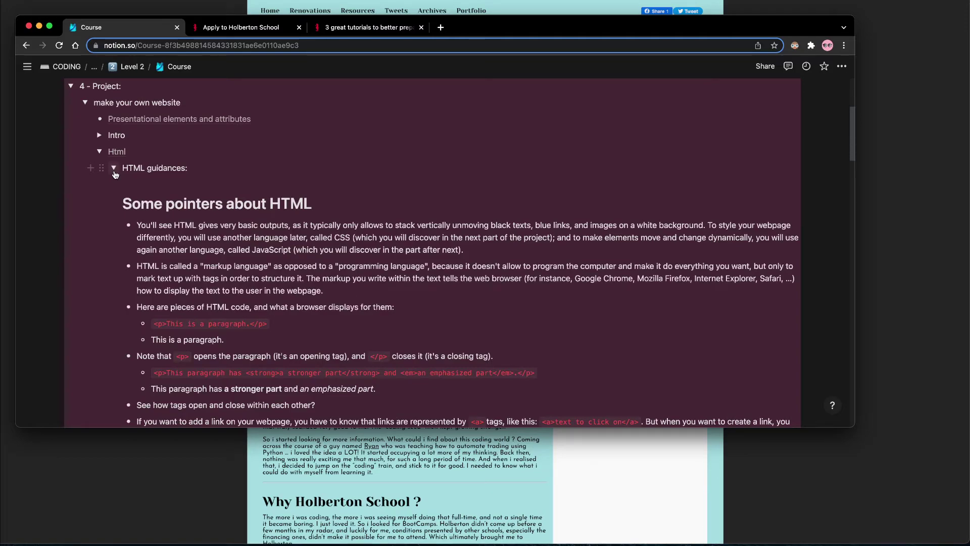
pyautogui.click(114, 170)
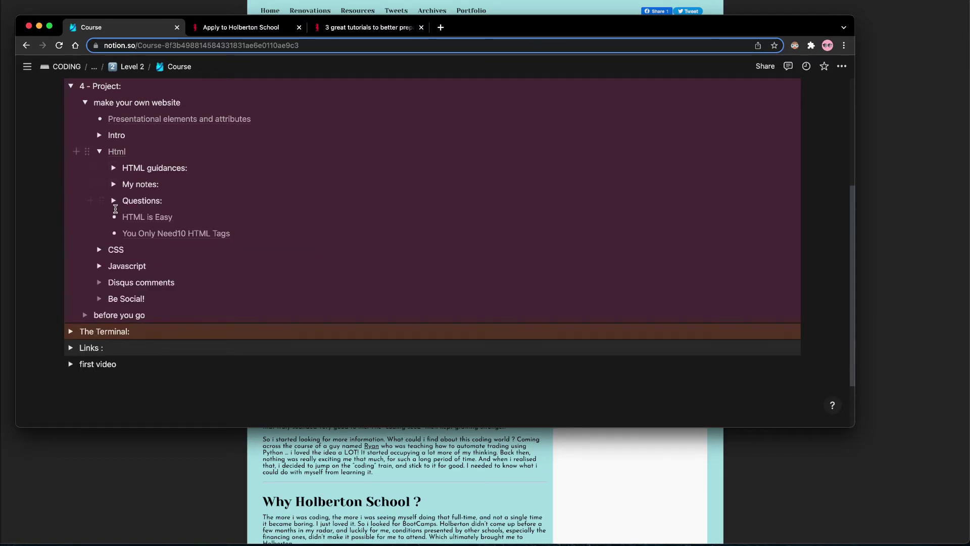
pyautogui.click(116, 202)
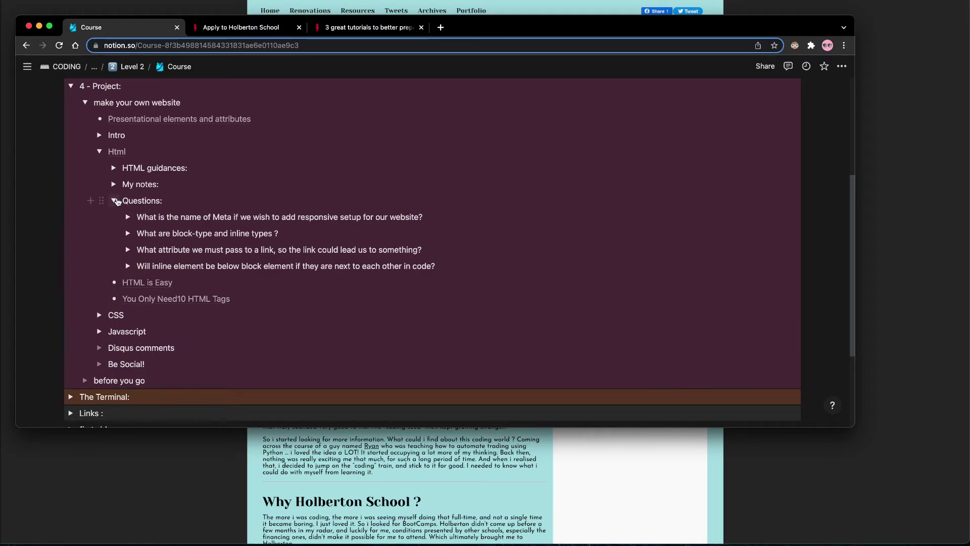
pyautogui.click(115, 200)
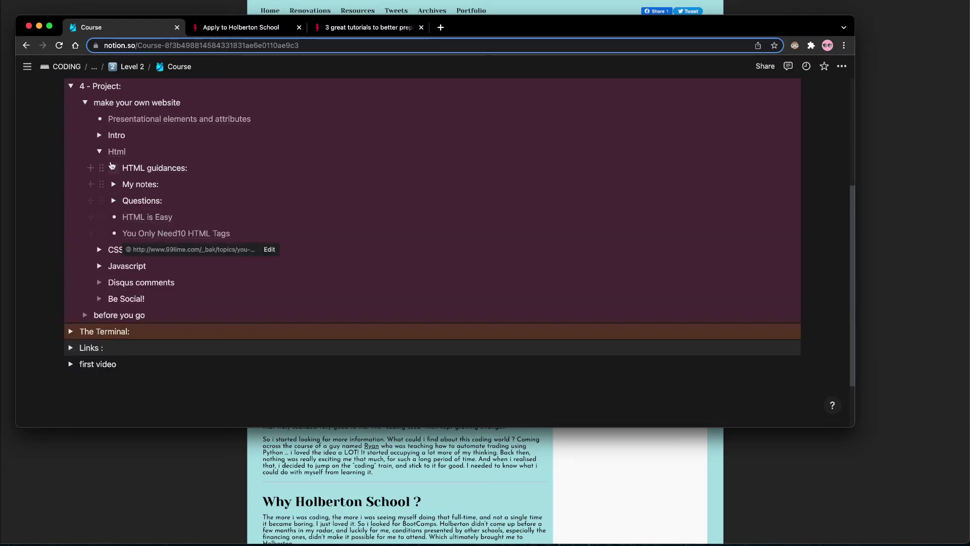
pyautogui.click(99, 152)
# - Collapse the 'make your own website' notes and then the 4 - Project section
pyautogui.click(85, 103)
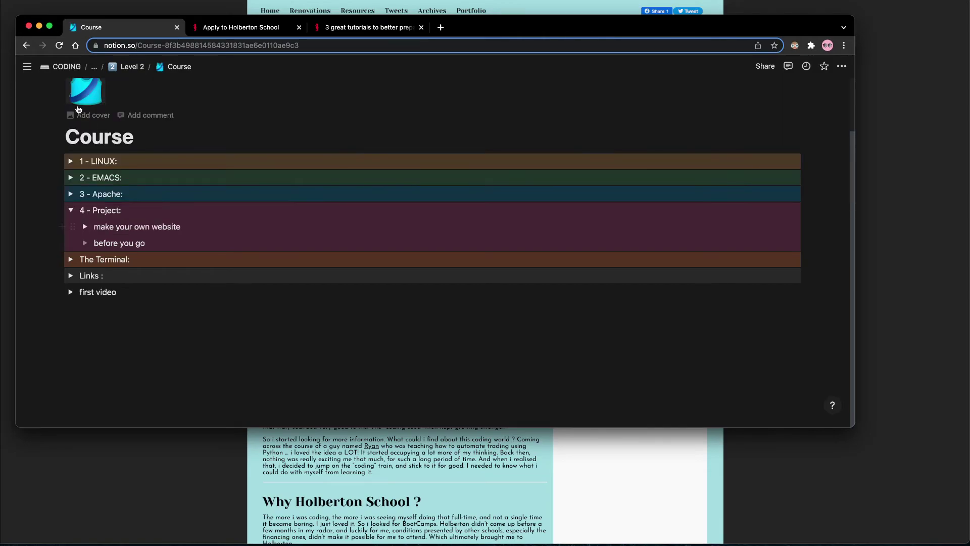
pyautogui.click(70, 210)
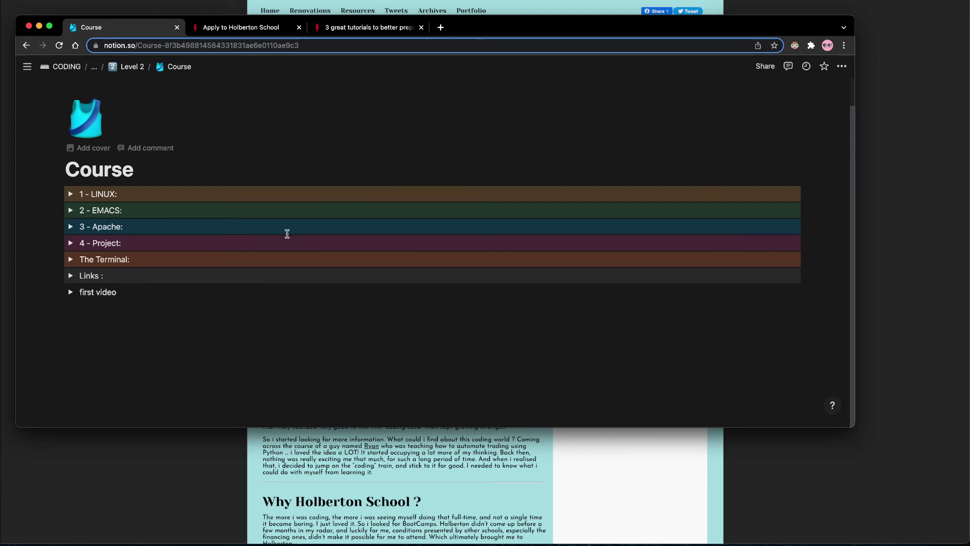
pyautogui.click(71, 194)
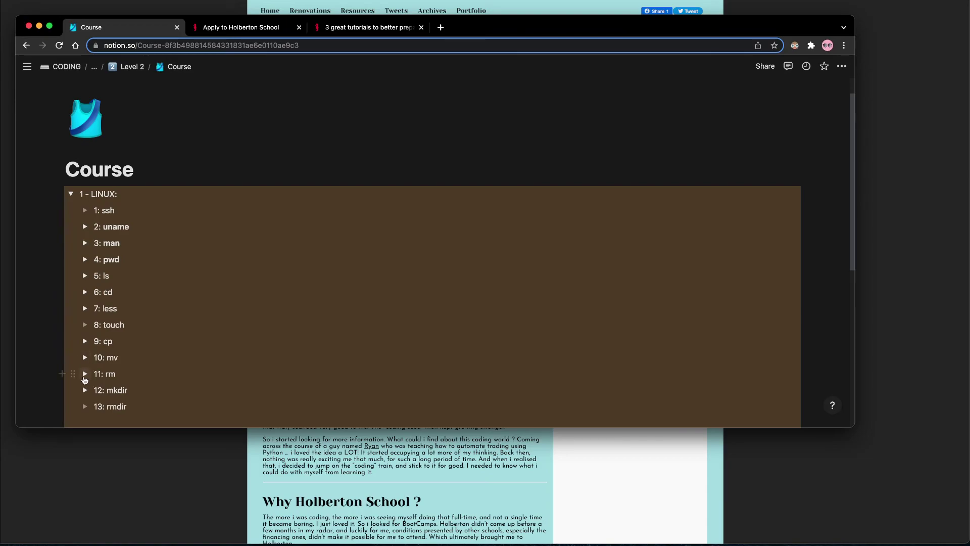
pyautogui.click(85, 374)
pyautogui.scroll(-3, 264, 357)
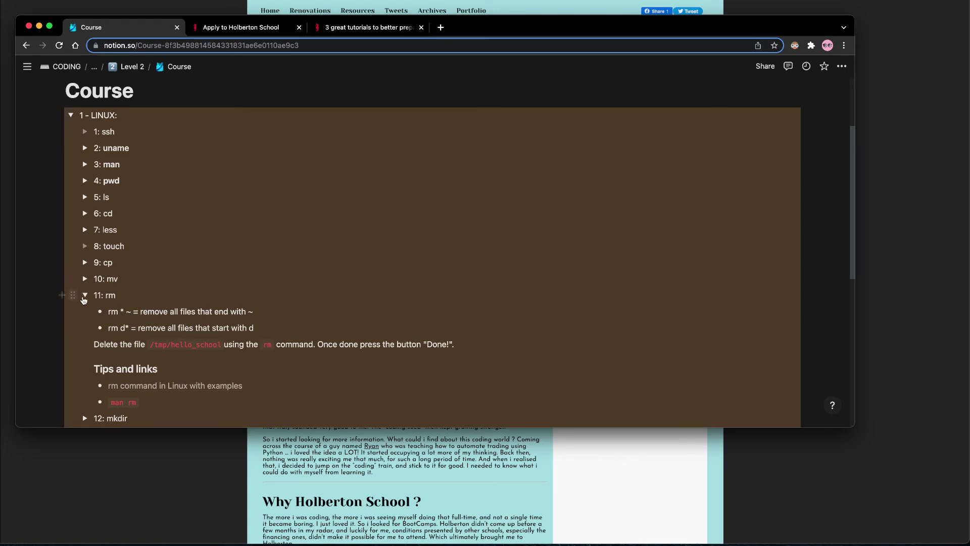
pyautogui.click(85, 295)
pyautogui.scroll(1, 121, 201)
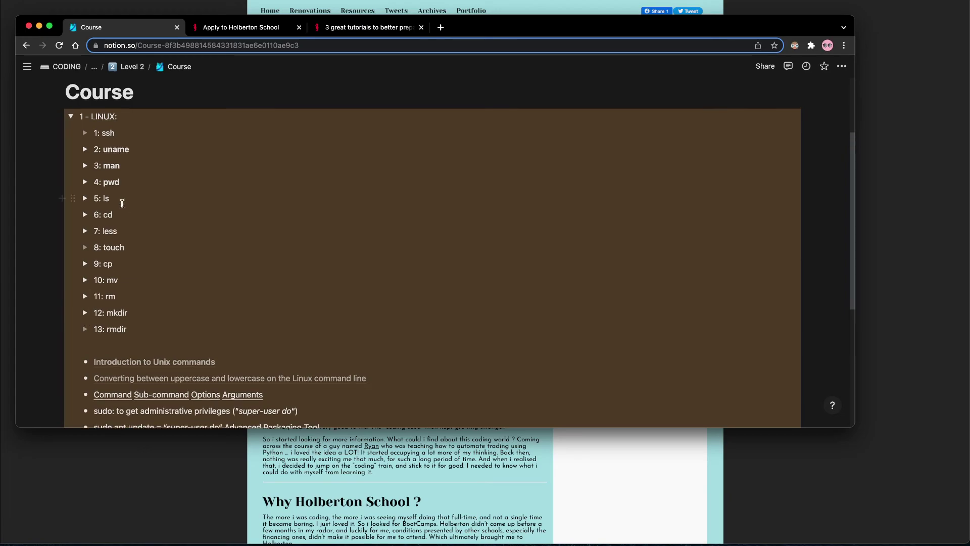
pyautogui.click(71, 118)
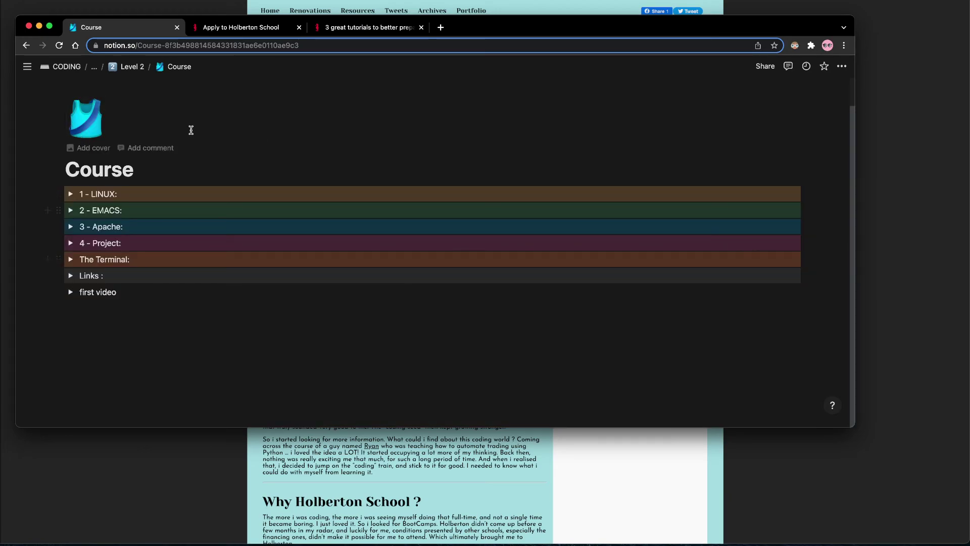
# - Switch to the Level 2 tutorials blog post, make the window taller, and highlight its header
pyautogui.click(242, 29)
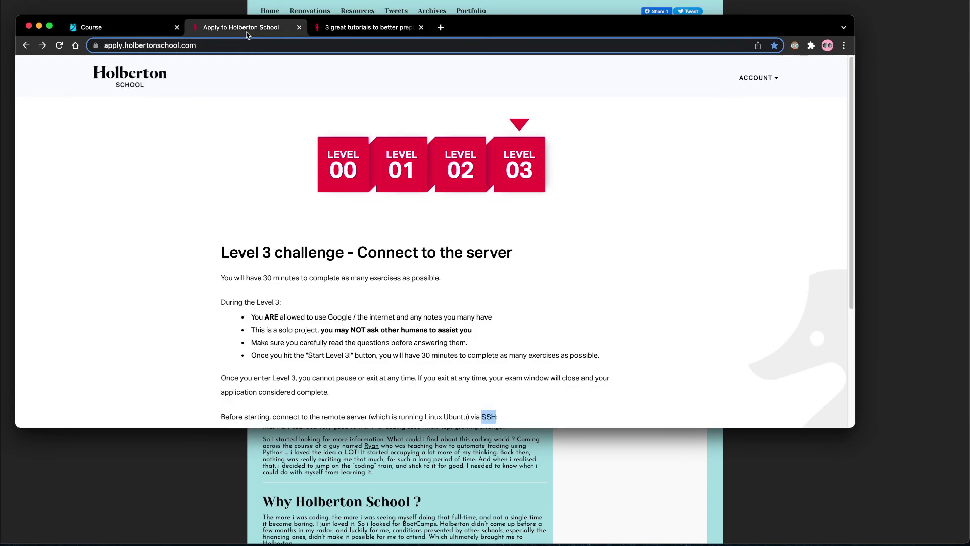
pyautogui.click(333, 31)
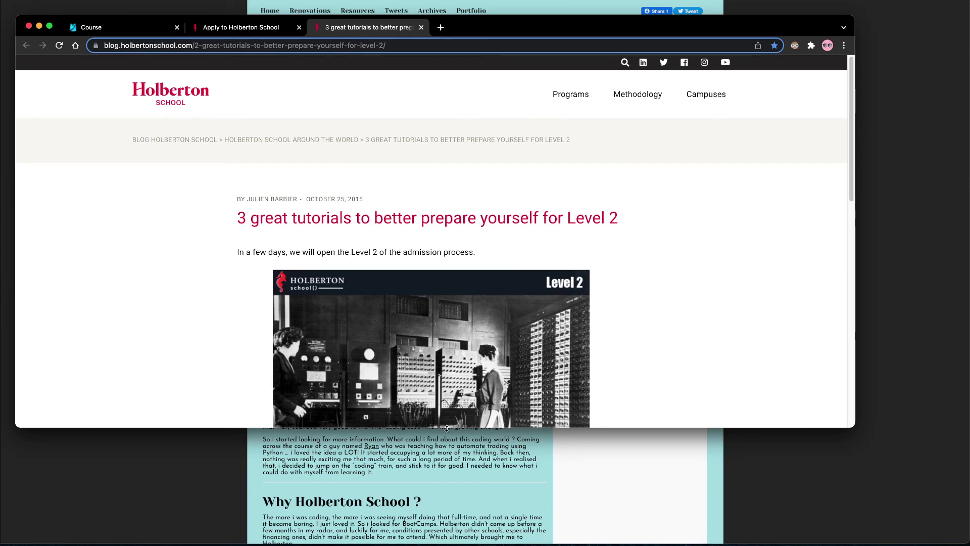
pyautogui.moveTo(439, 428); pyautogui.dragTo(440, 529)
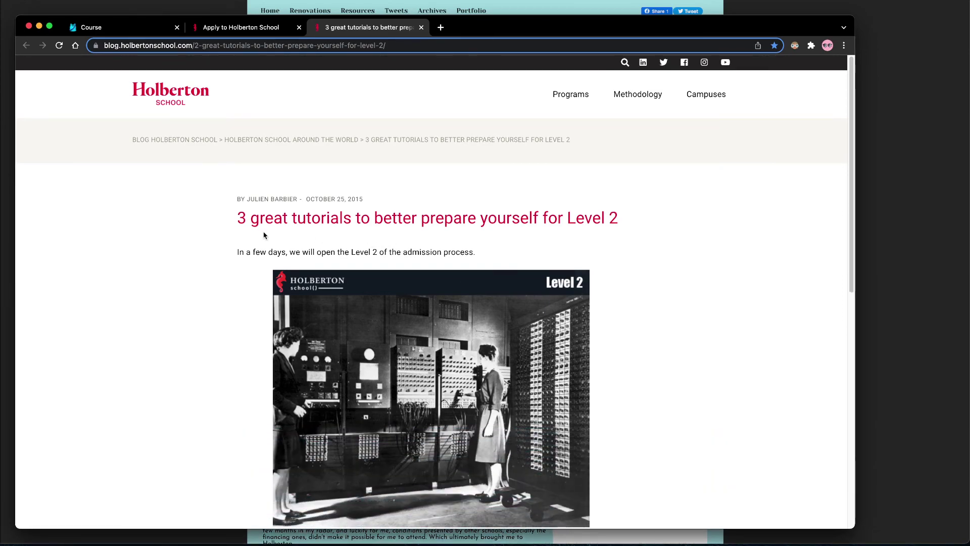
pyautogui.moveTo(237, 218); pyautogui.dragTo(614, 222)
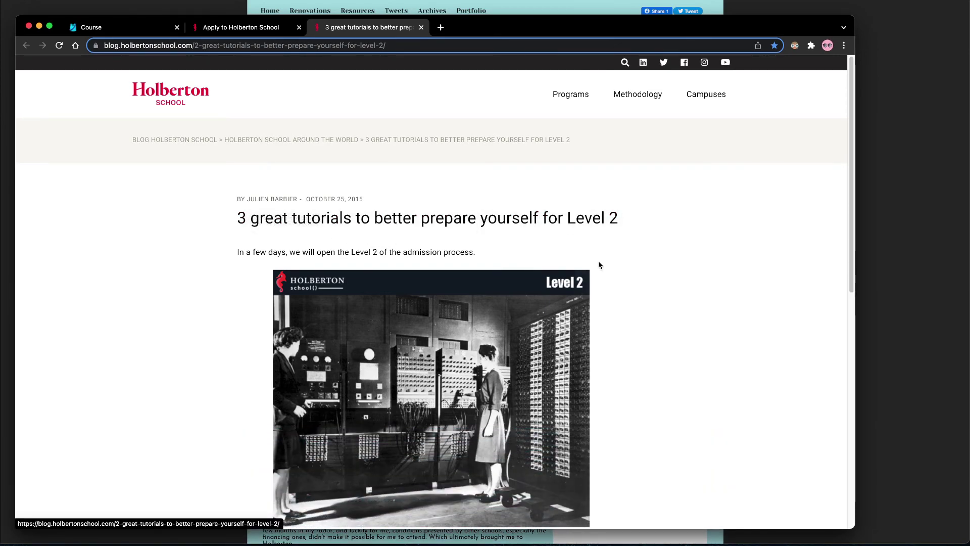
pyautogui.moveTo(377, 201); pyautogui.dragTo(167, 81)
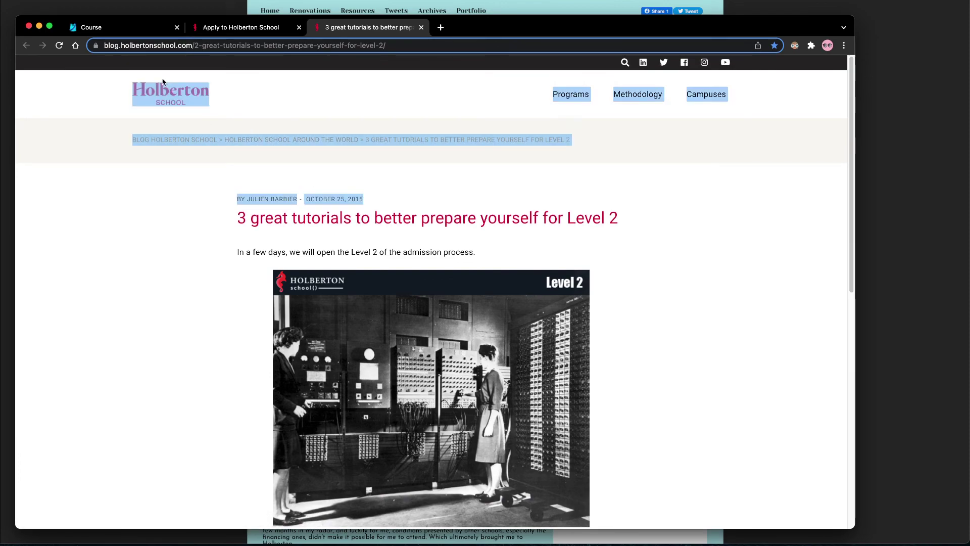
pyautogui.click(580, 302)
# - Review the three tutorial links and open 'Learn the Linux command line' in a new tab
pyautogui.scroll(-5, 580, 302)
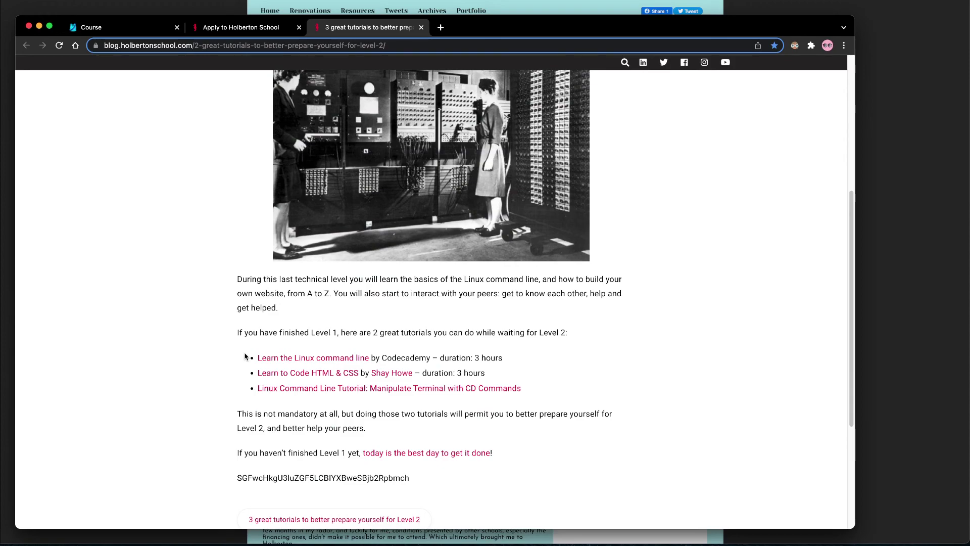
pyautogui.moveTo(247, 353); pyautogui.dragTo(685, 393)
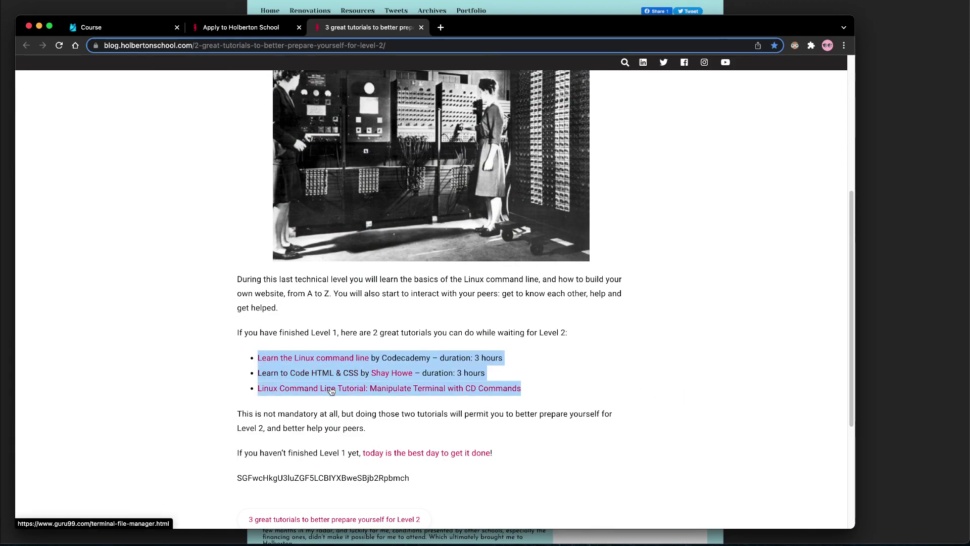
pyautogui.click(536, 342)
pyautogui.moveTo(244, 365); pyautogui.dragTo(563, 395)
pyautogui.click(562, 395)
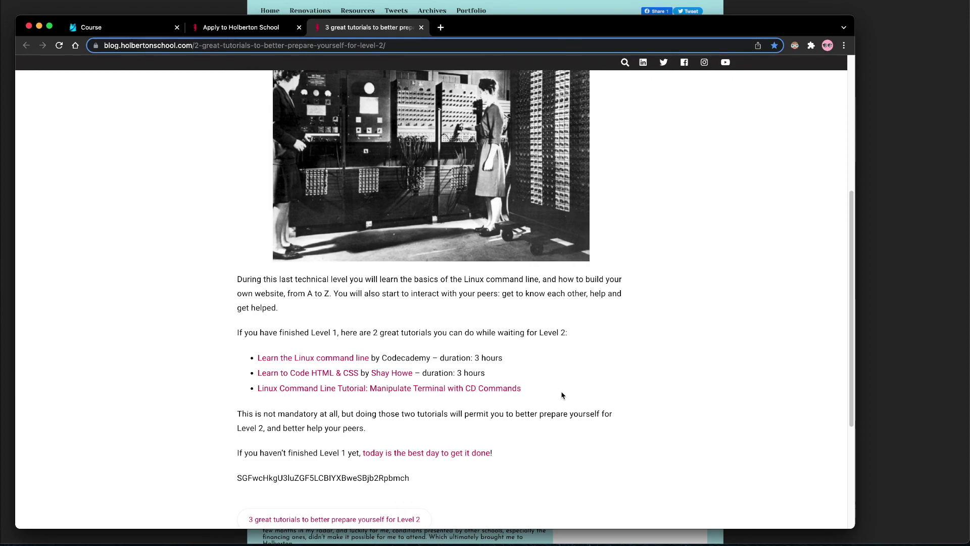
pyautogui.rightClick(323, 362)
pyautogui.click(343, 364)
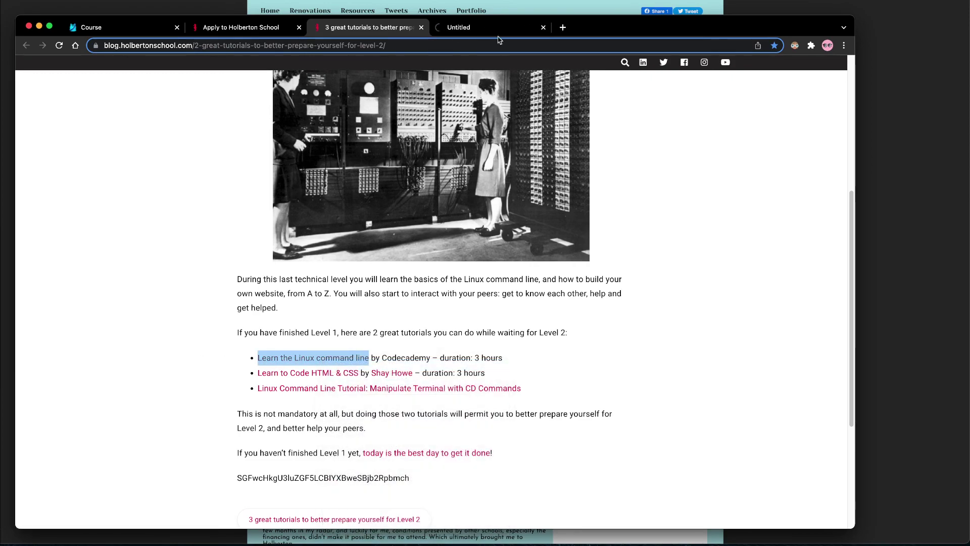
# - View the Codecademy Learn the Command Line course, then go back to the '3 great tutorials' post
pyautogui.click(481, 28)
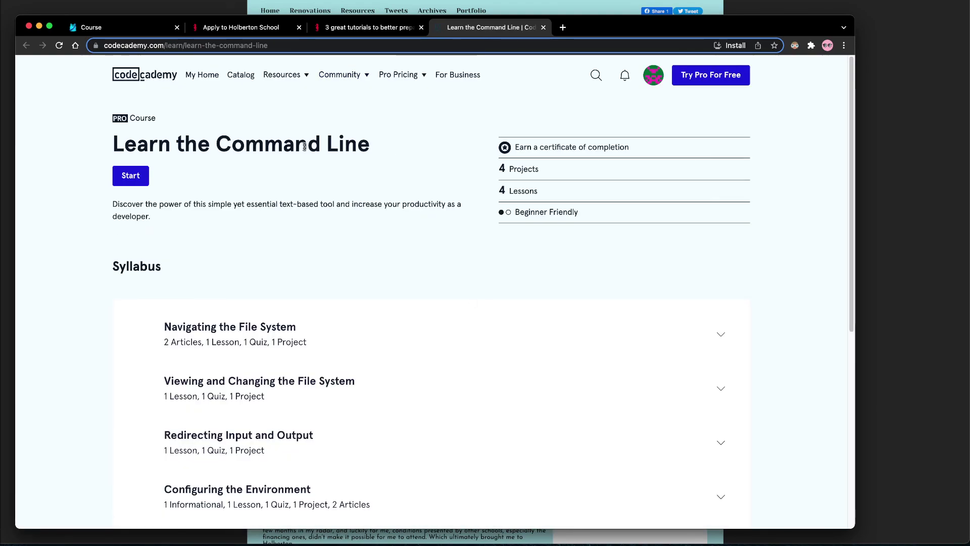
pyautogui.click(371, 27)
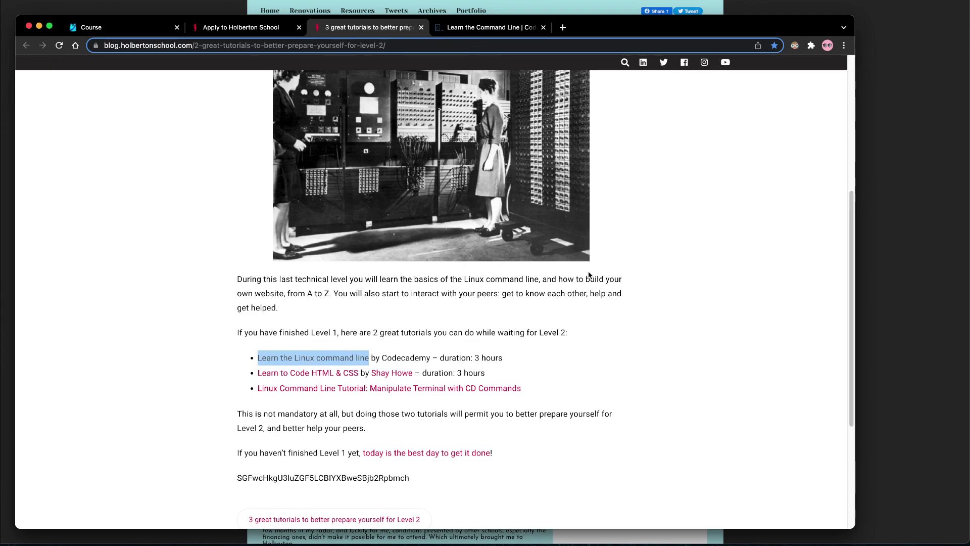